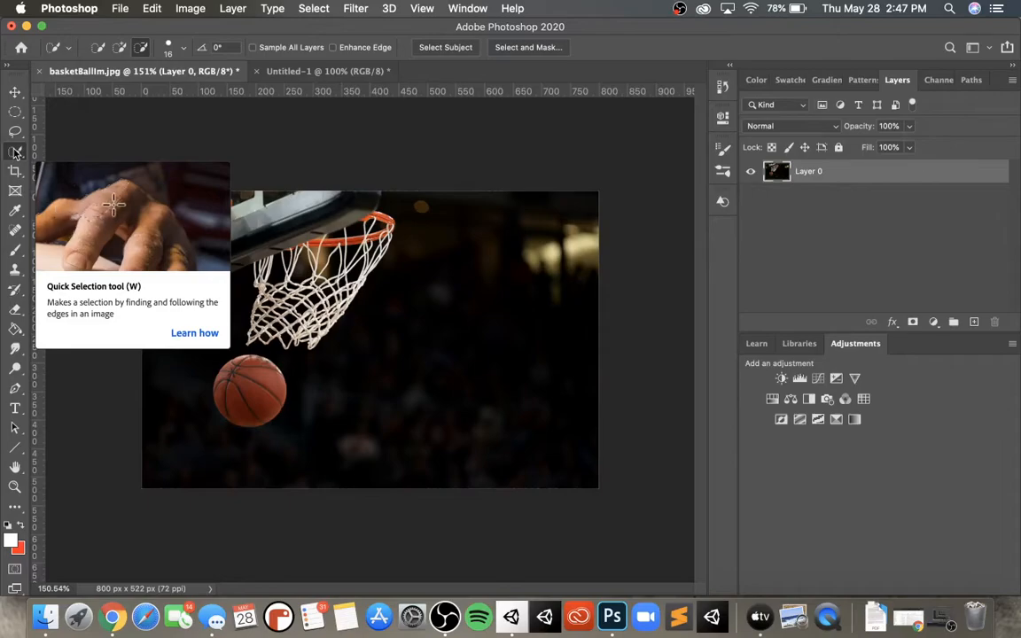
Select the whole basketball below the net with the Object Selection tool in Rectangle mode.
left_click(16, 152)
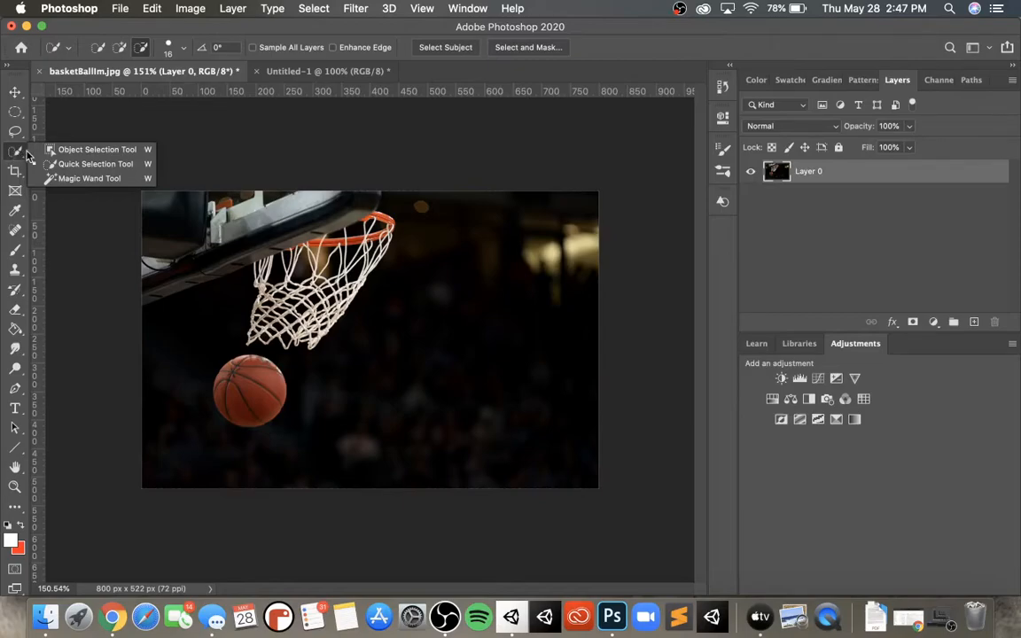
left_click(53, 151)
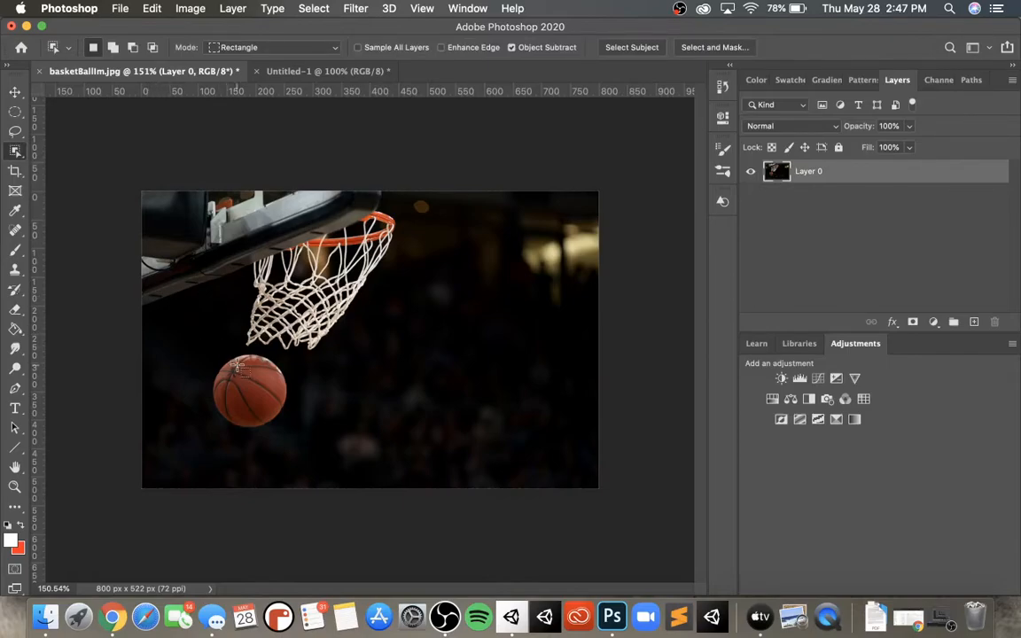
scroll(237, 365, "up", 3)
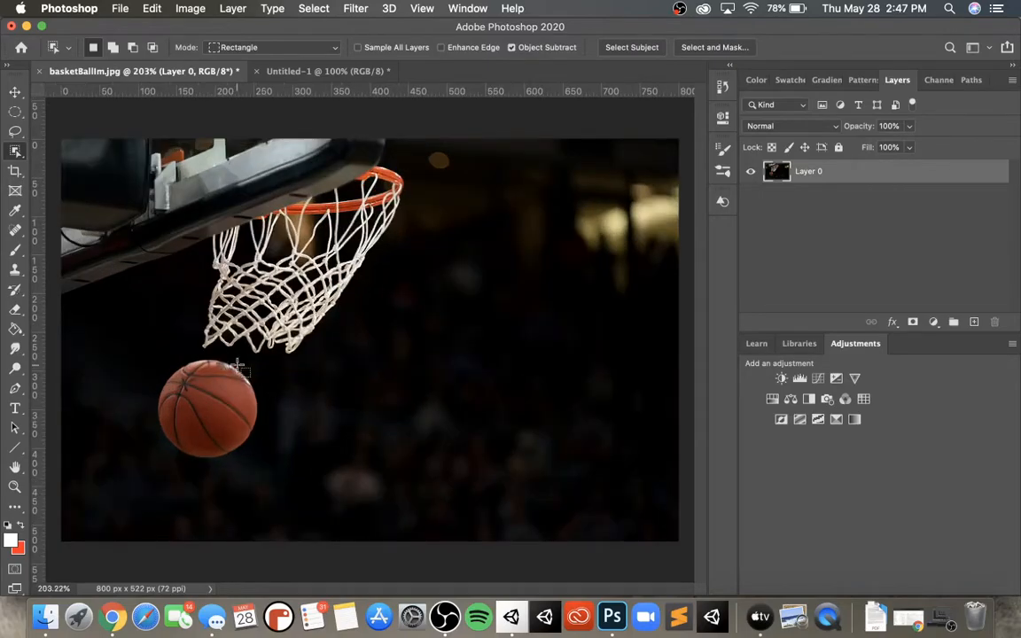
scroll(211, 370, "up", 5)
scroll(210, 370, "down", 2)
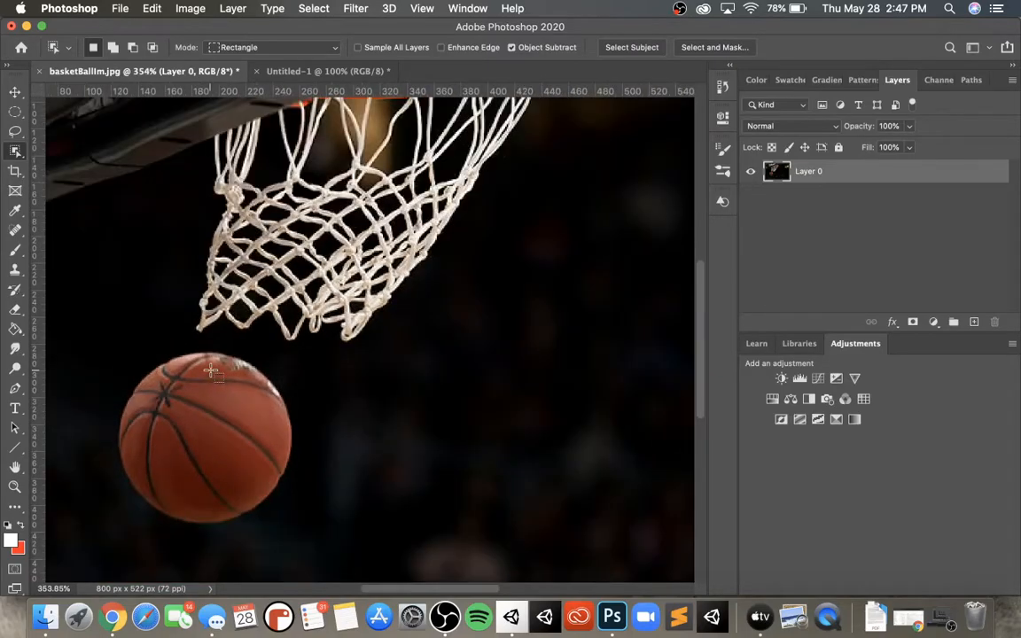
scroll(210, 366, "left", 3)
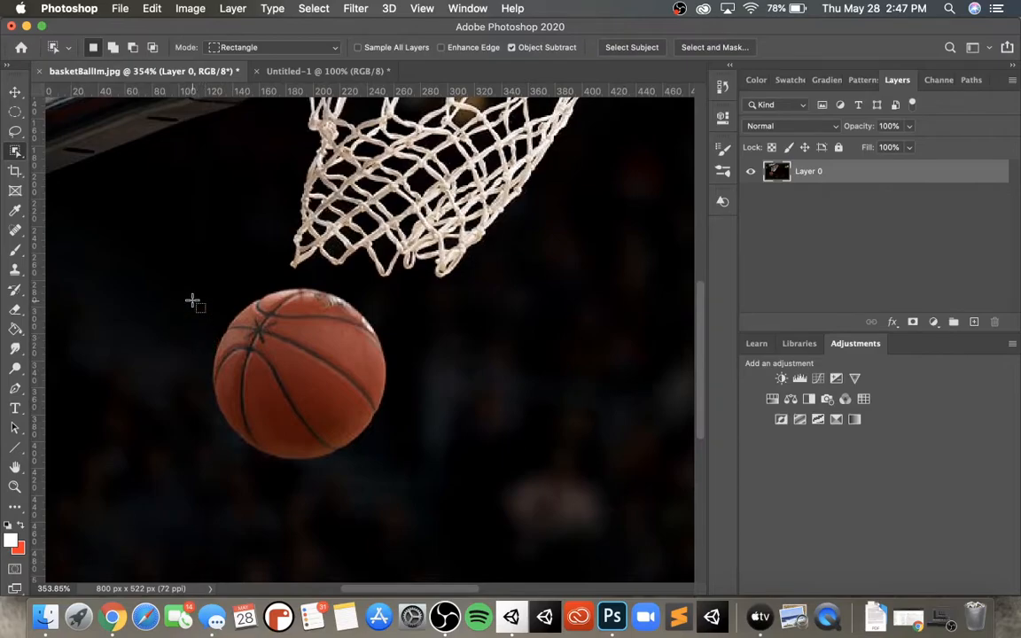
left_click_drag(249, 306, 414, 447)
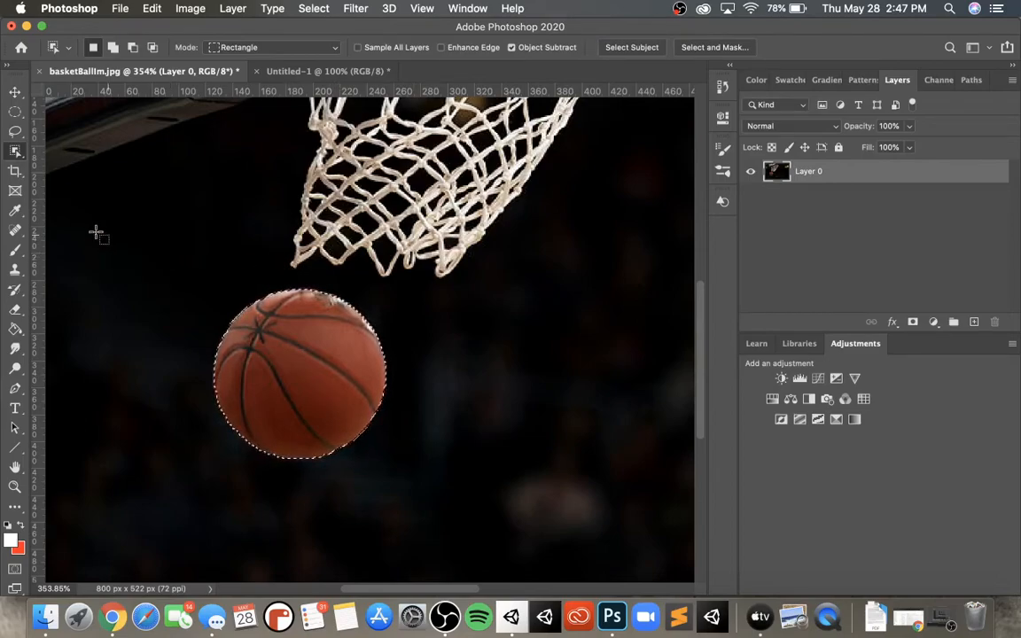
Paint white over the selected basketball with the Brush tool, including across the selection's edge, and undo the painting.
left_click(14, 252)
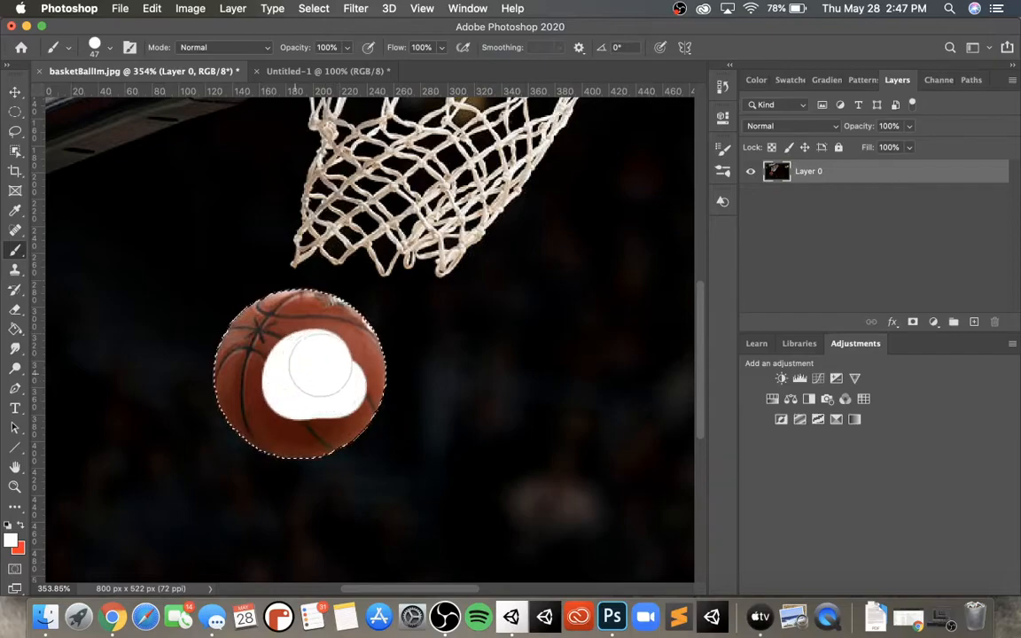
left_click_drag(323, 360, 326, 363)
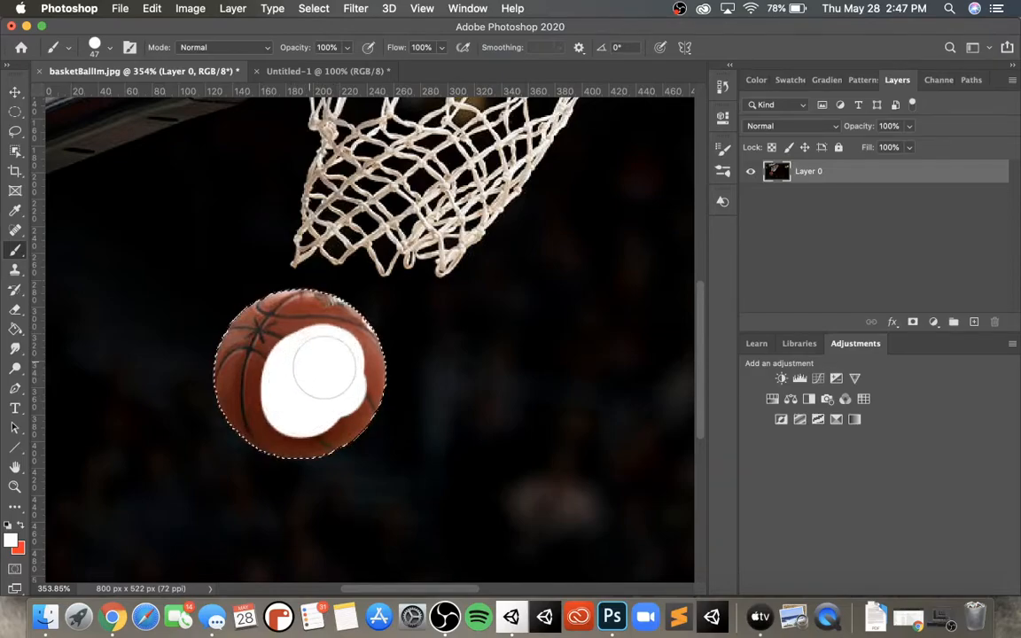
mouse_move(376, 334)
left_mouse_down()
mouse_move(448, 317)
mouse_move(323, 364)
mouse_move(459, 318)
mouse_move(344, 356)
mouse_move(421, 340)
mouse_move(405, 348)
mouse_move(312, 364)
mouse_move(401, 339)
left_mouse_up()
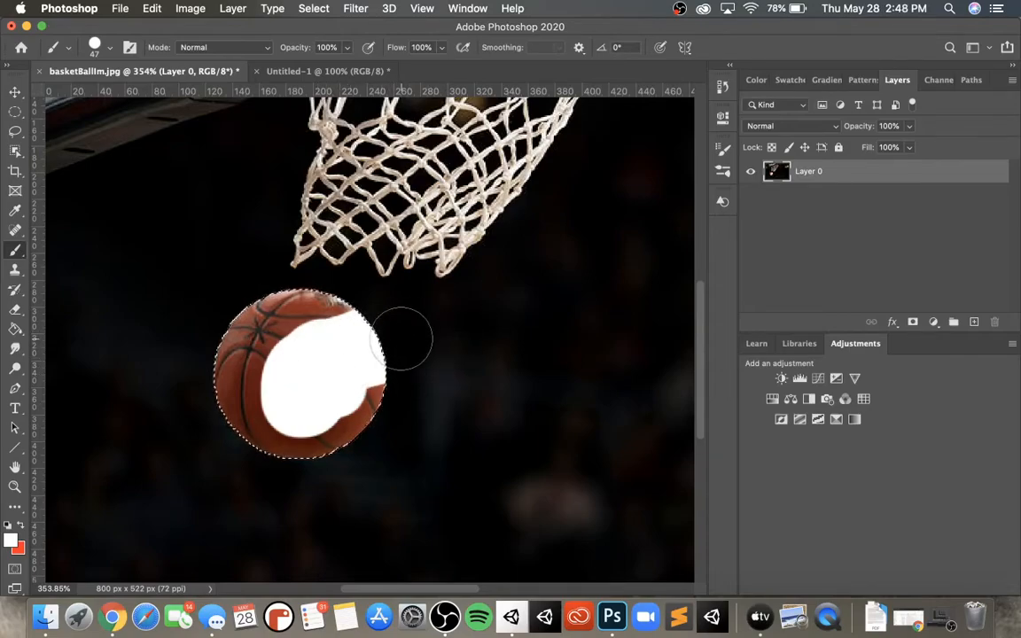
key("super+z")
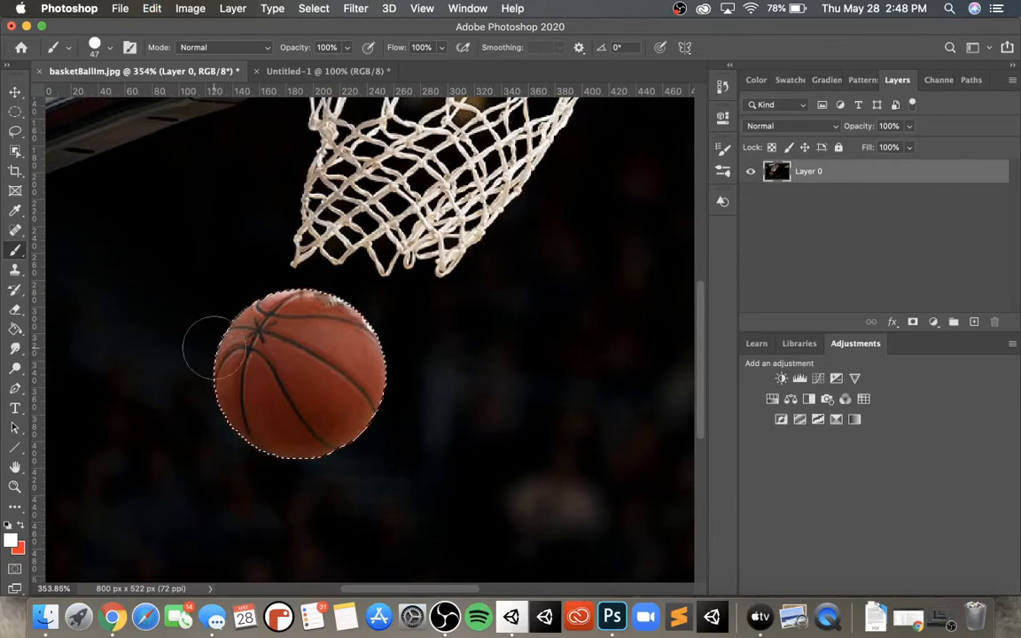
Clear the basketball selection and make a rough partial Object Selection over the ball's left side.
left_click(16, 151)
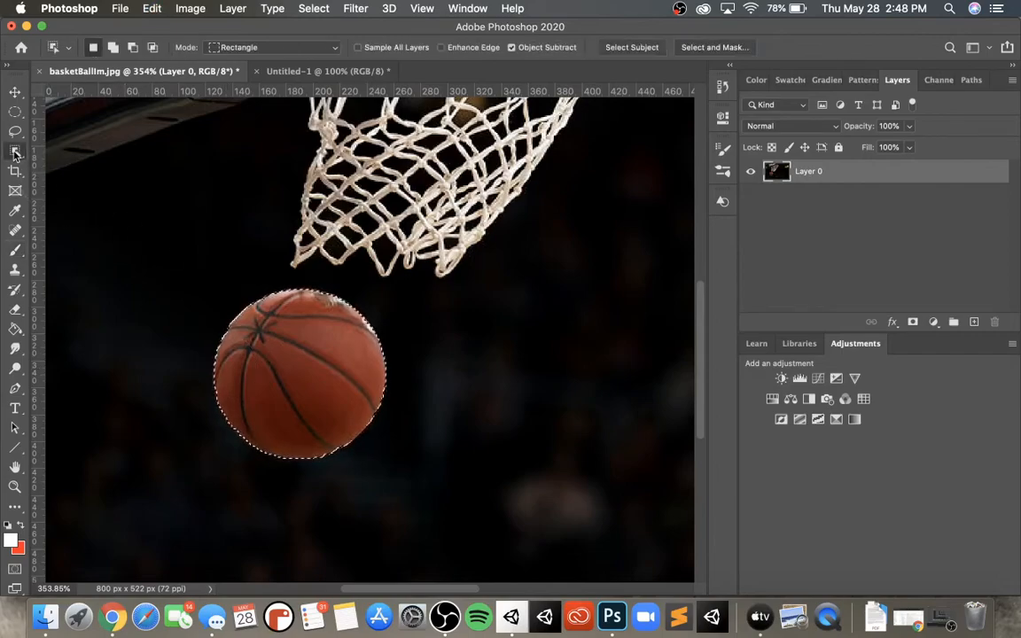
left_click(225, 324)
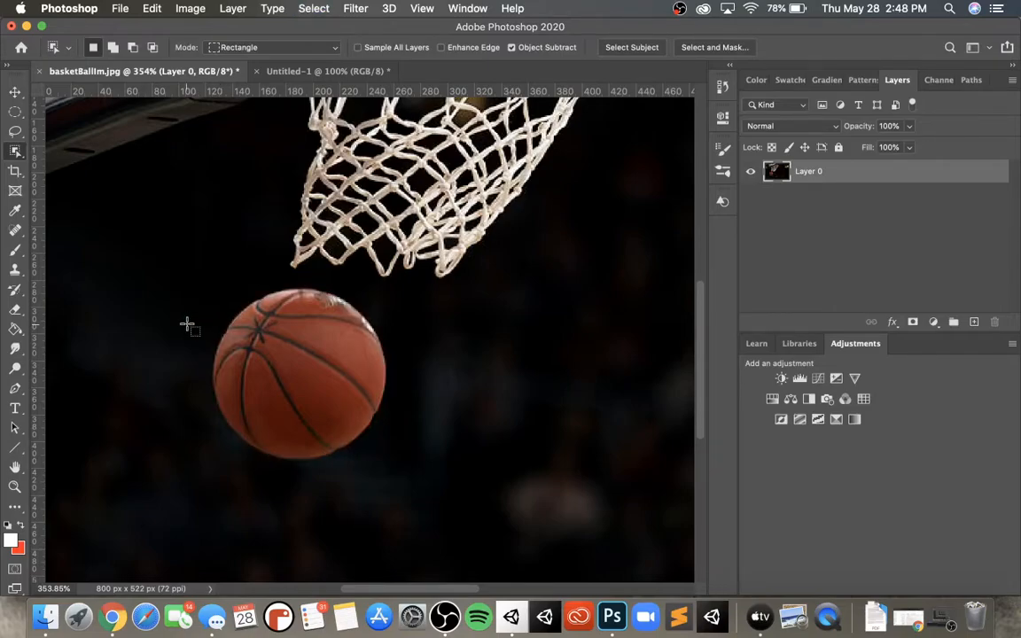
left_click_drag(187, 324, 265, 418)
With the Quick Selection tool, add the rest of the basketball and subtract the stray background area beside its left edge.
right_click(16, 152)
left_click(66, 162)
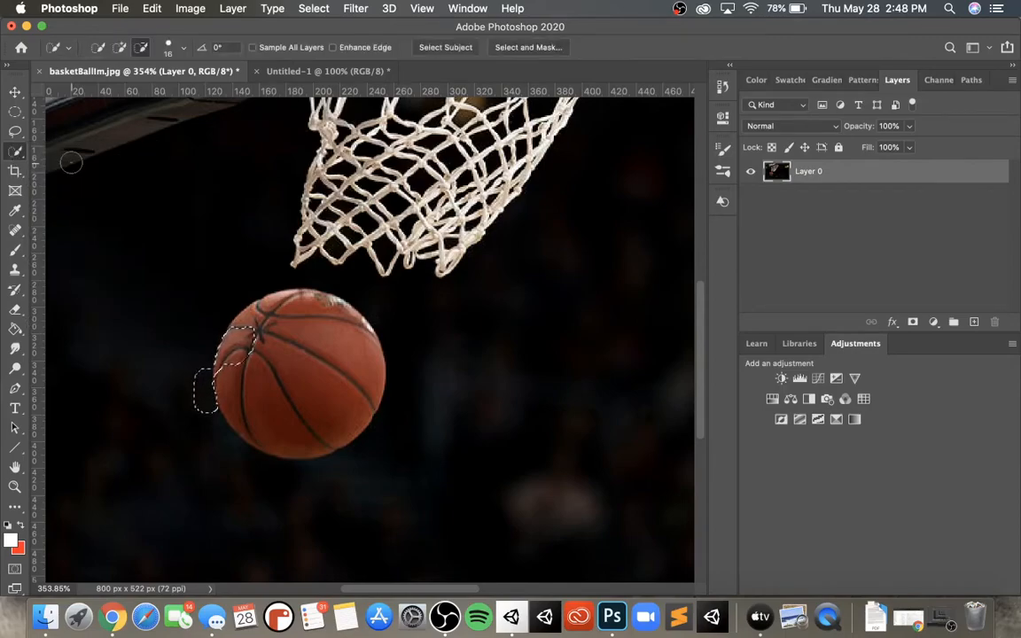
left_click(120, 48)
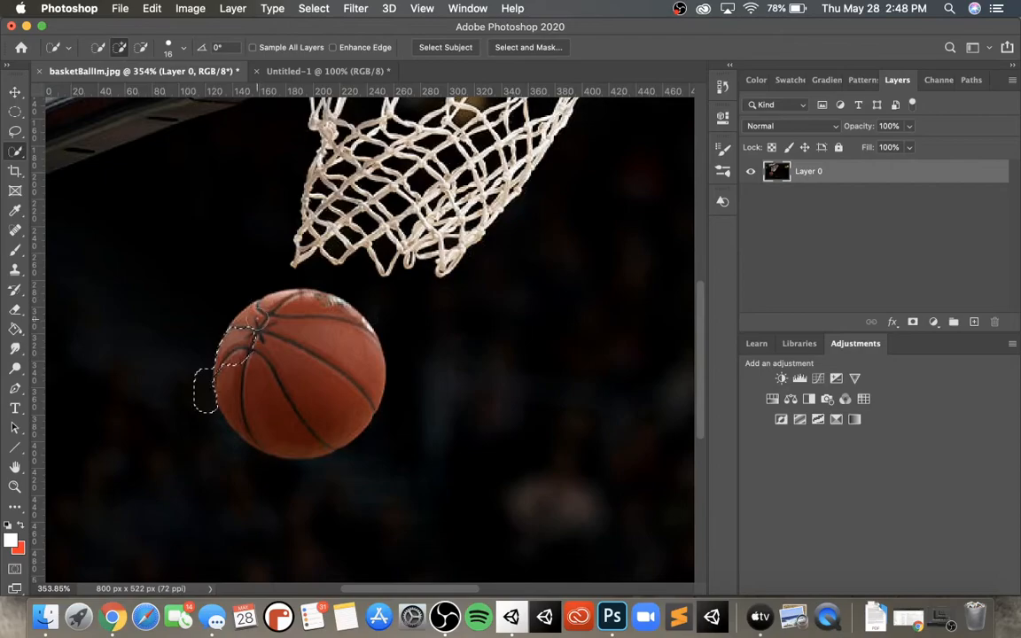
left_click_drag(260, 323, 311, 343)
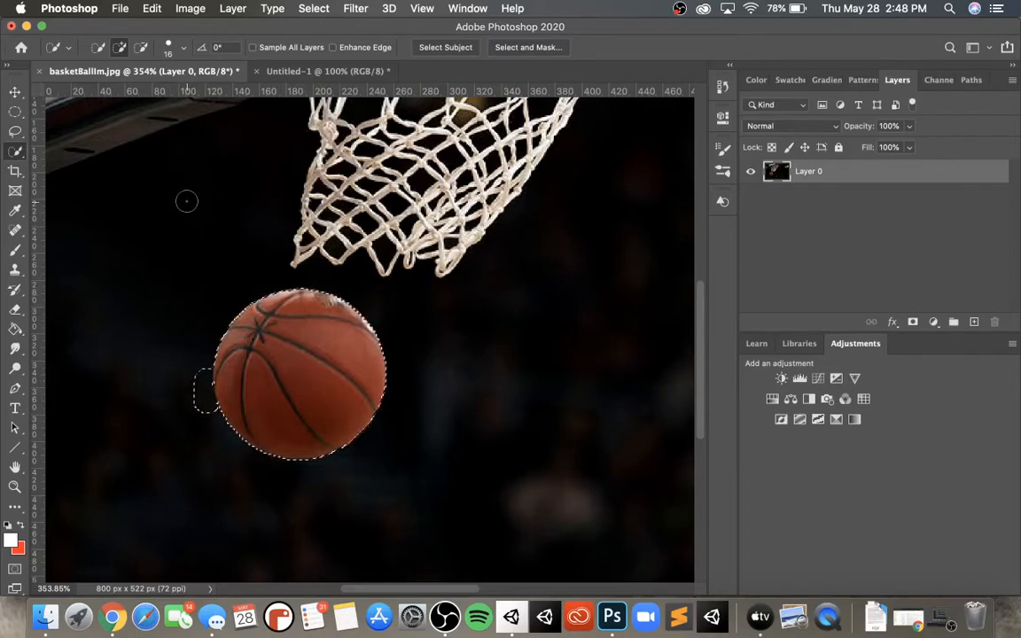
left_click(141, 47)
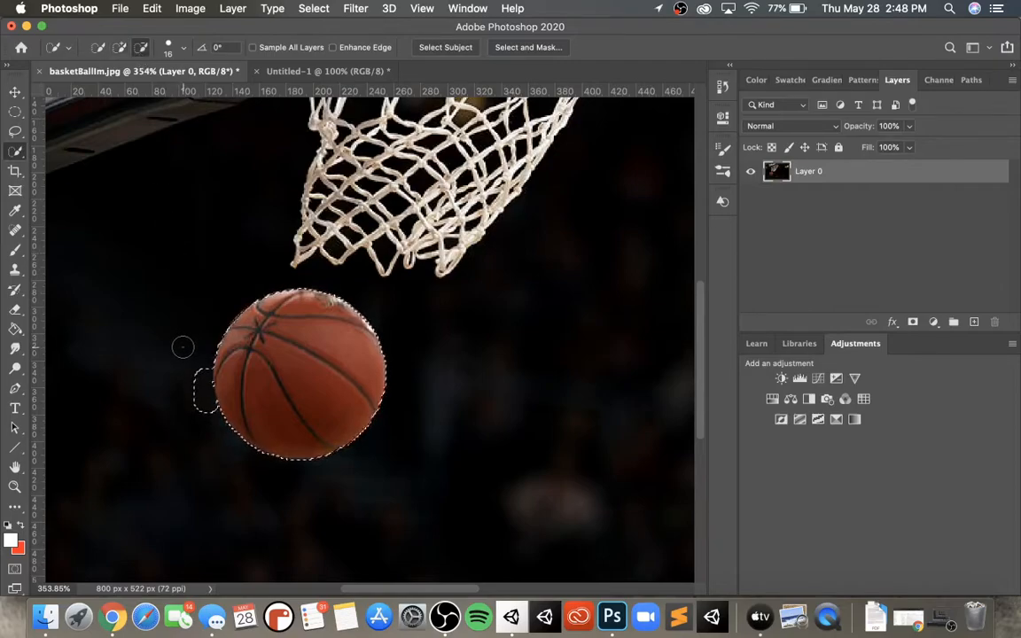
left_click_drag(191, 371, 205, 415)
Copy the selected basketball from basketBallIm.jpg onto the middle of the Untitled-1 canvas with the Move tool.
left_click(15, 92)
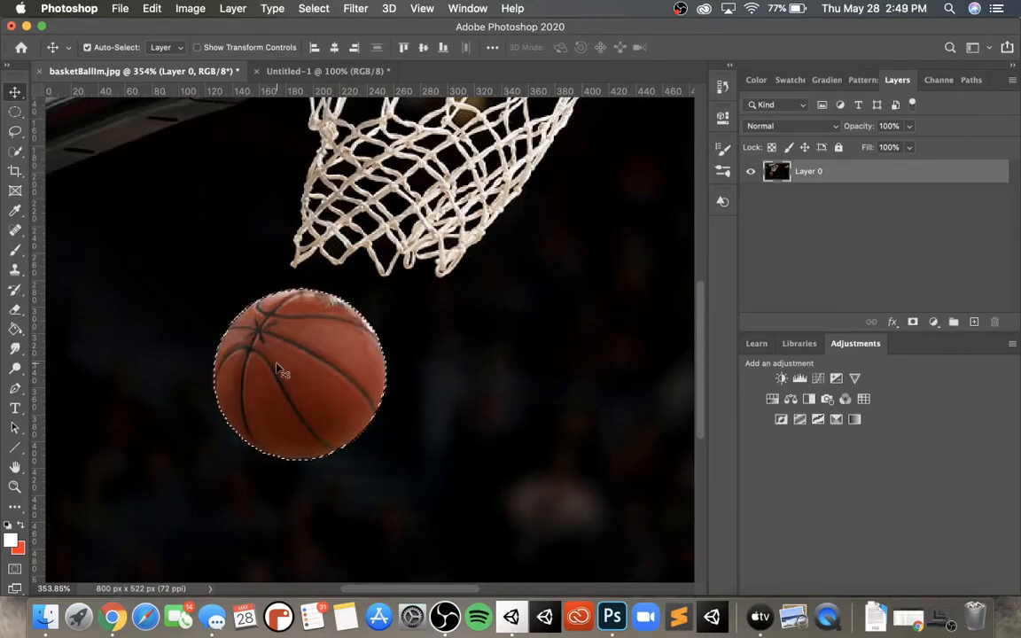
left_click_drag(278, 371, 374, 340)
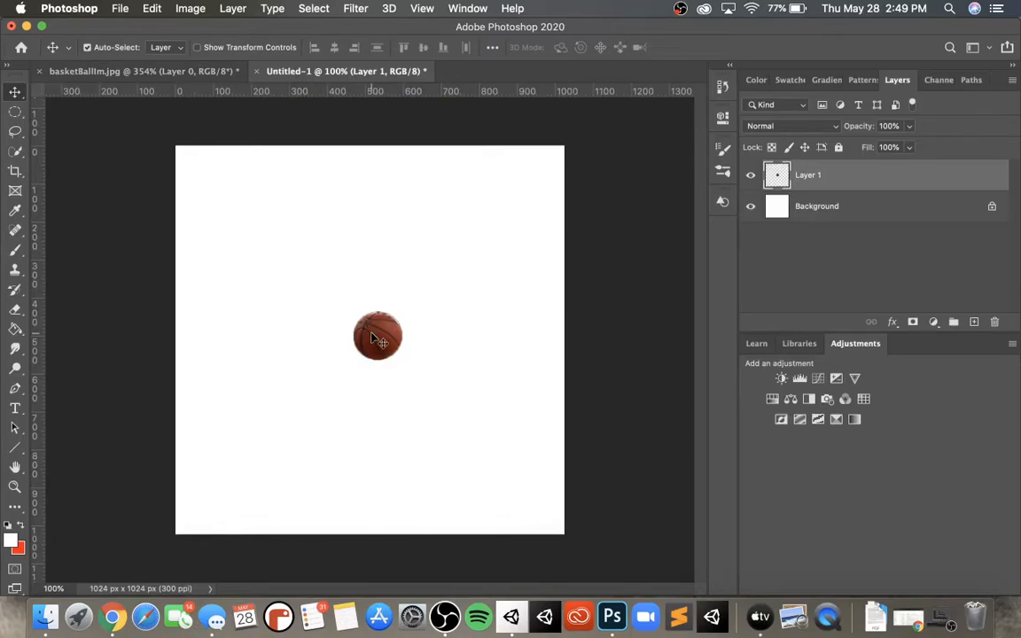
left_click(147, 71)
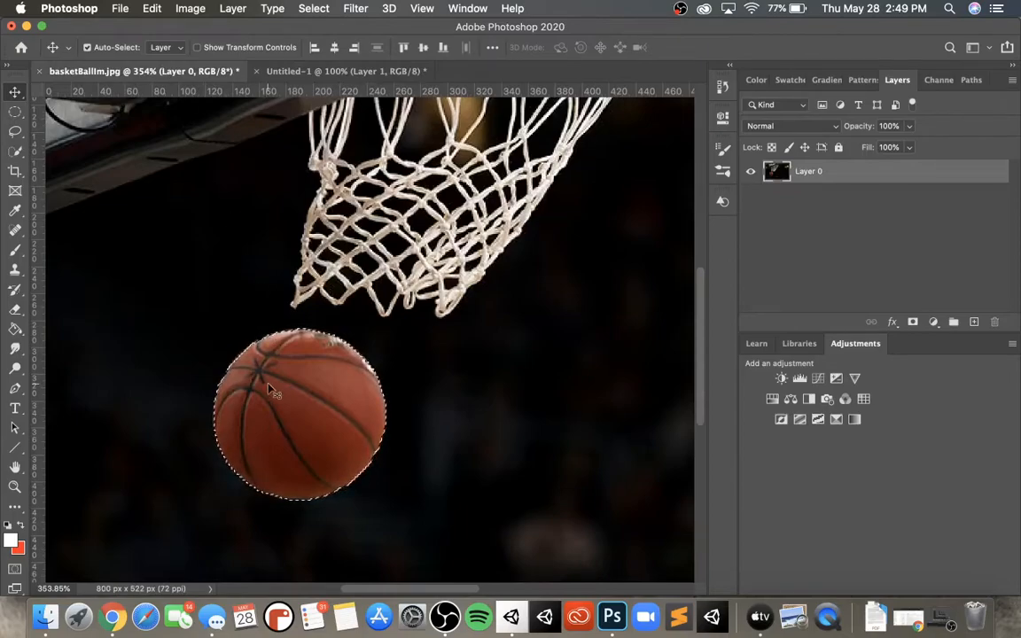
left_click_drag(364, 142, 376, 285)
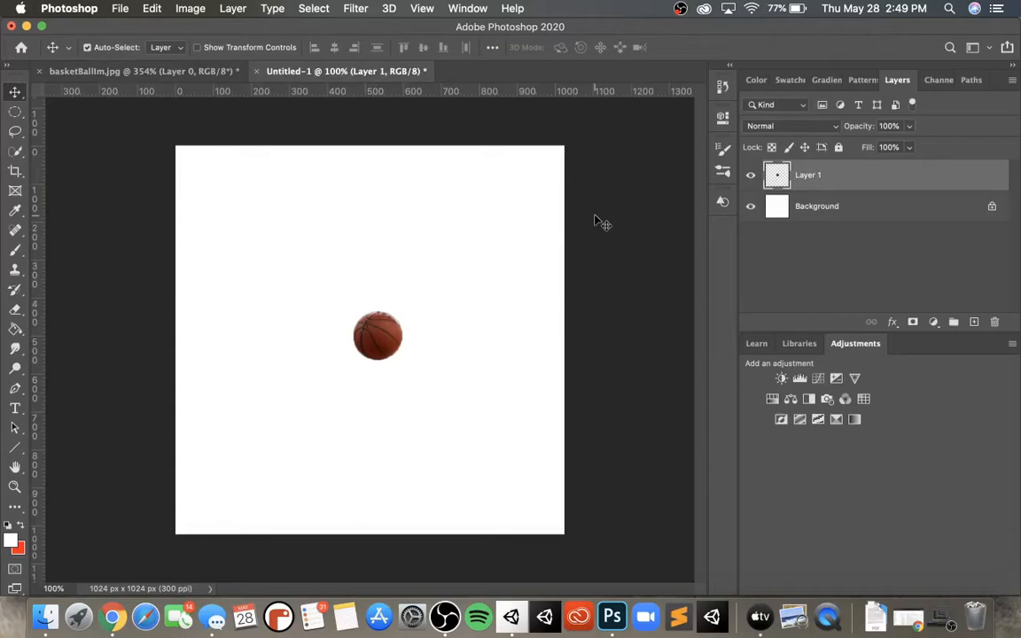
Scale the pasted basketball layer proportionally to 200% with Free Transform.
key("super+t")
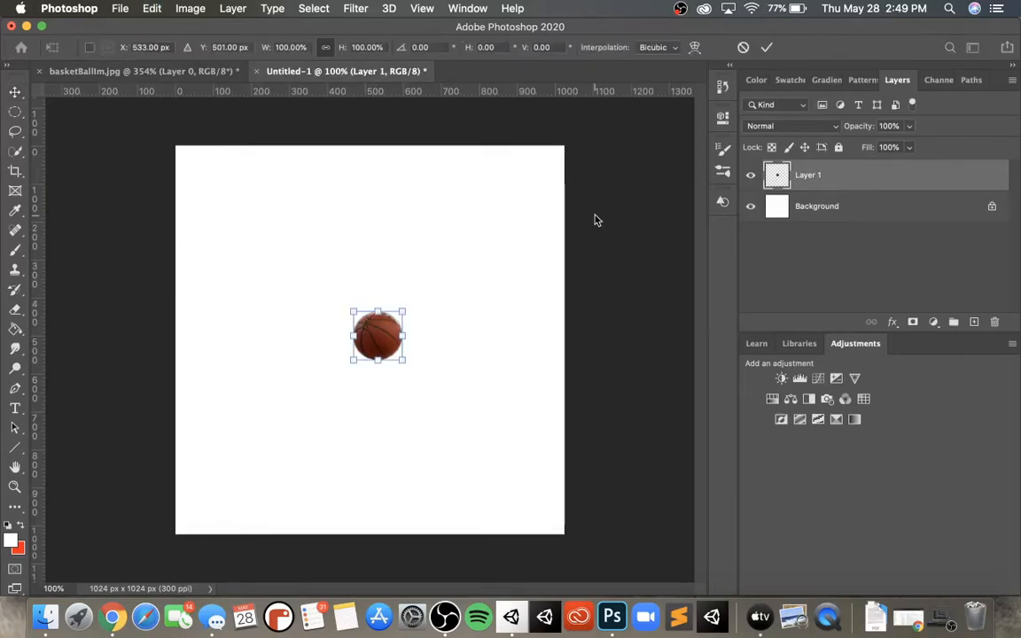
left_click(288, 47)
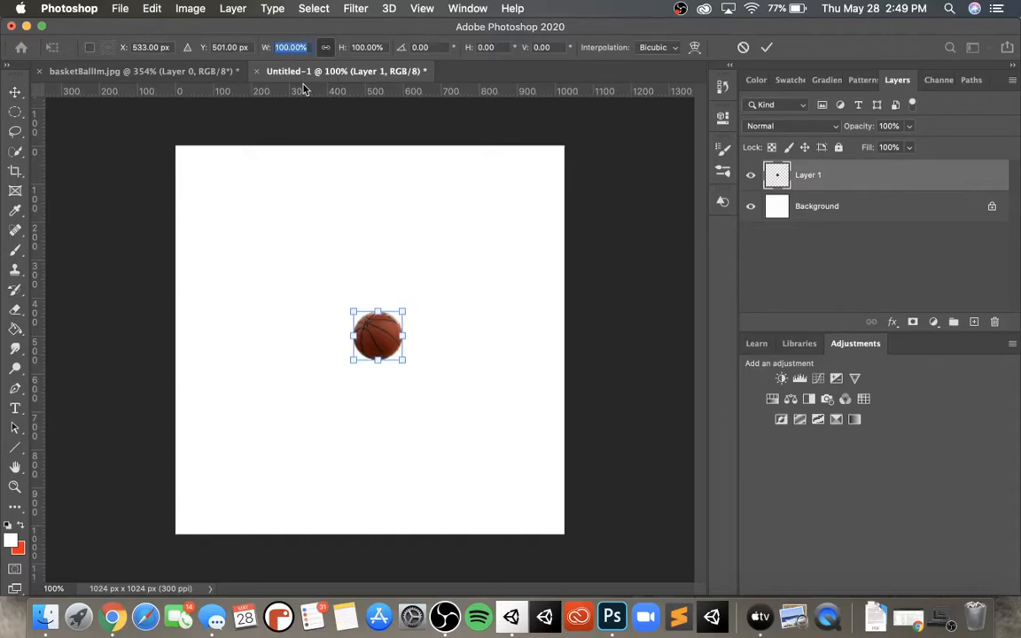
type("200")
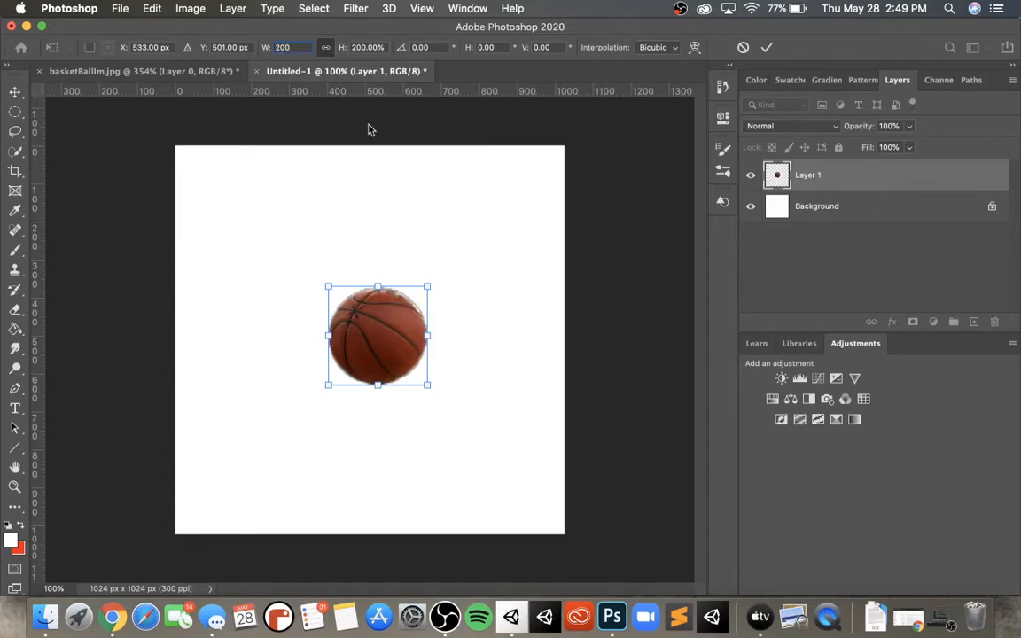
key("Return")
key("Return")
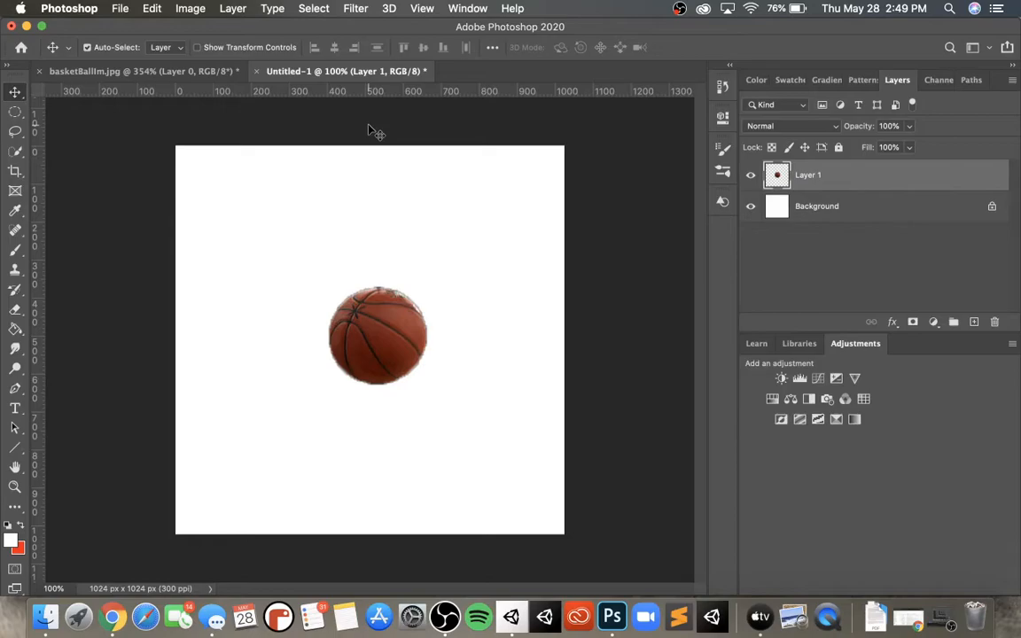
Return to basketBallIm.jpg, clear the existing selection and reselect the whole basketball with the Quick Selection tool in add mode.
left_click(175, 71)
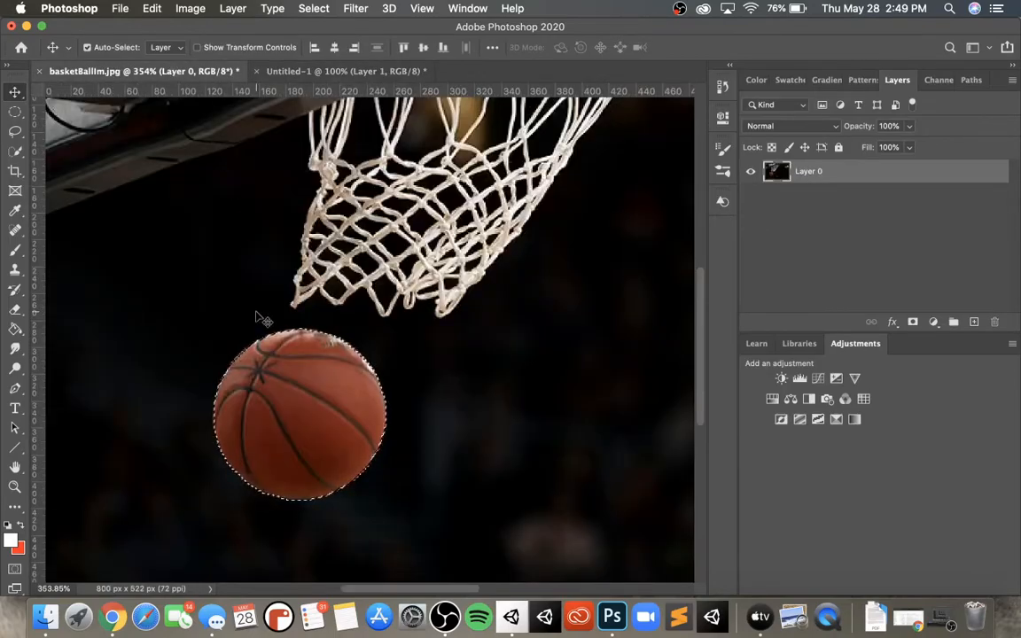
scroll(307, 348, "down", 3)
scroll(306, 348, "down", 5)
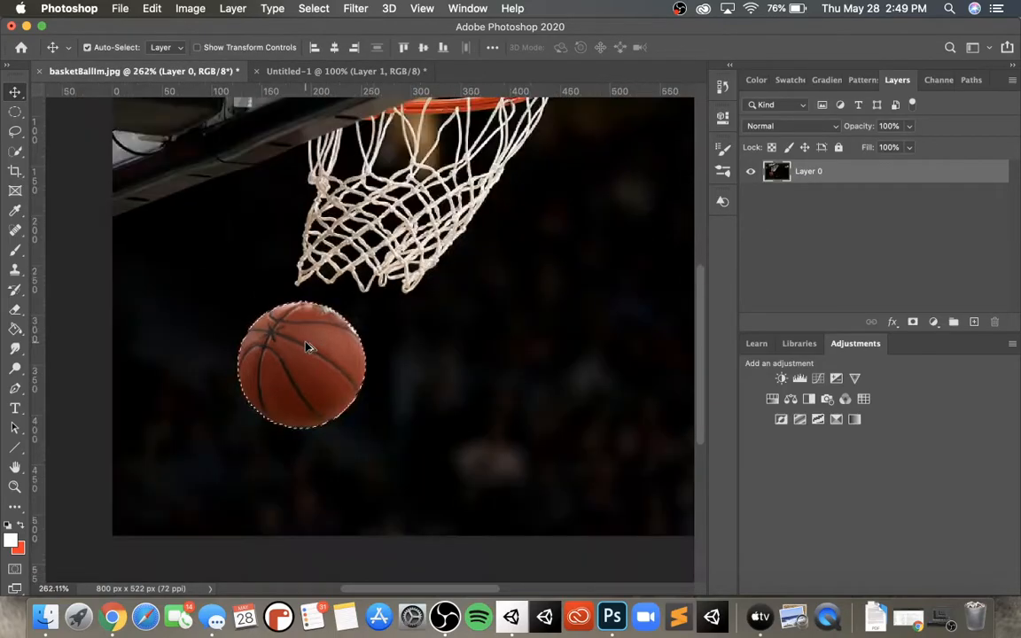
scroll(241, 346, "up", 3)
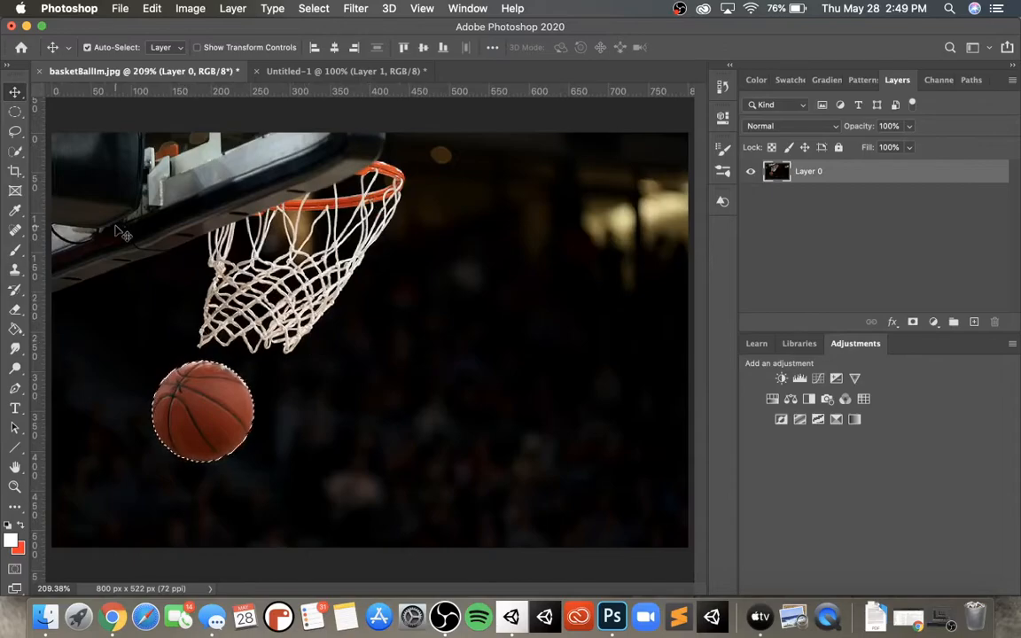
left_click(17, 150)
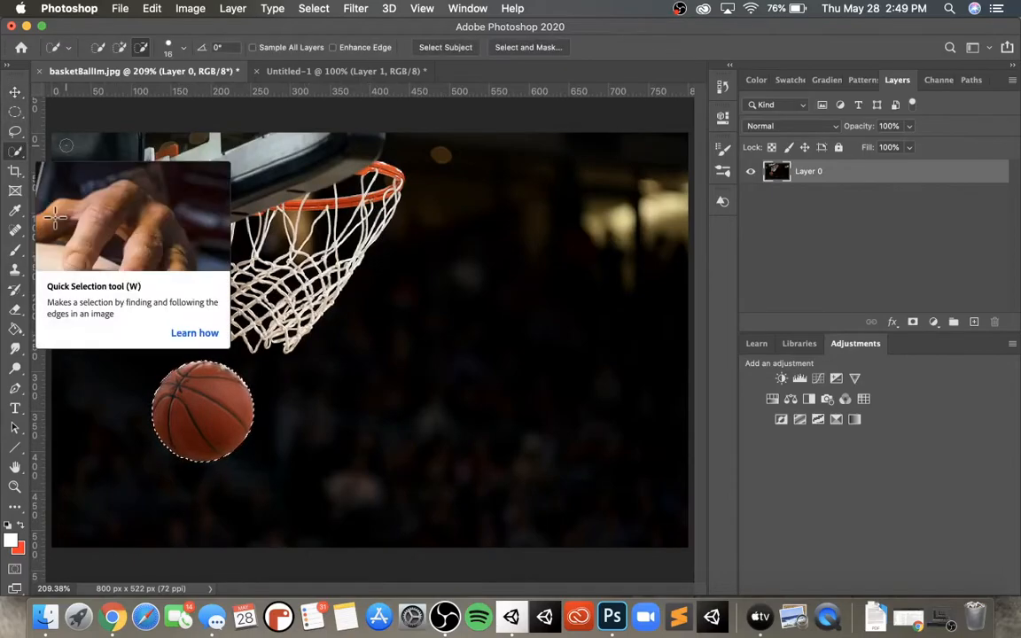
key("super+d")
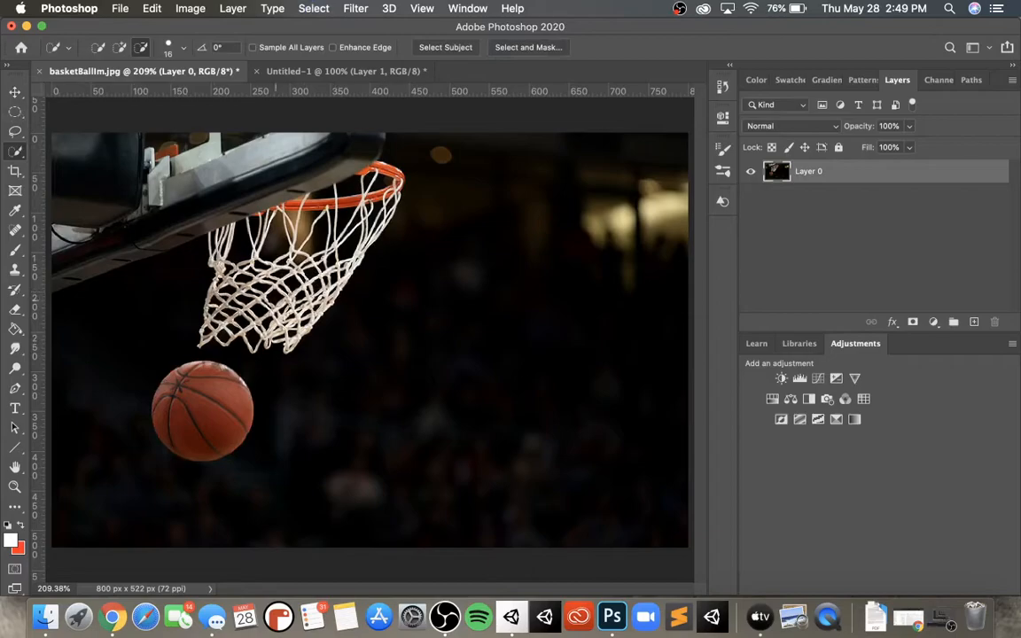
left_click(120, 49)
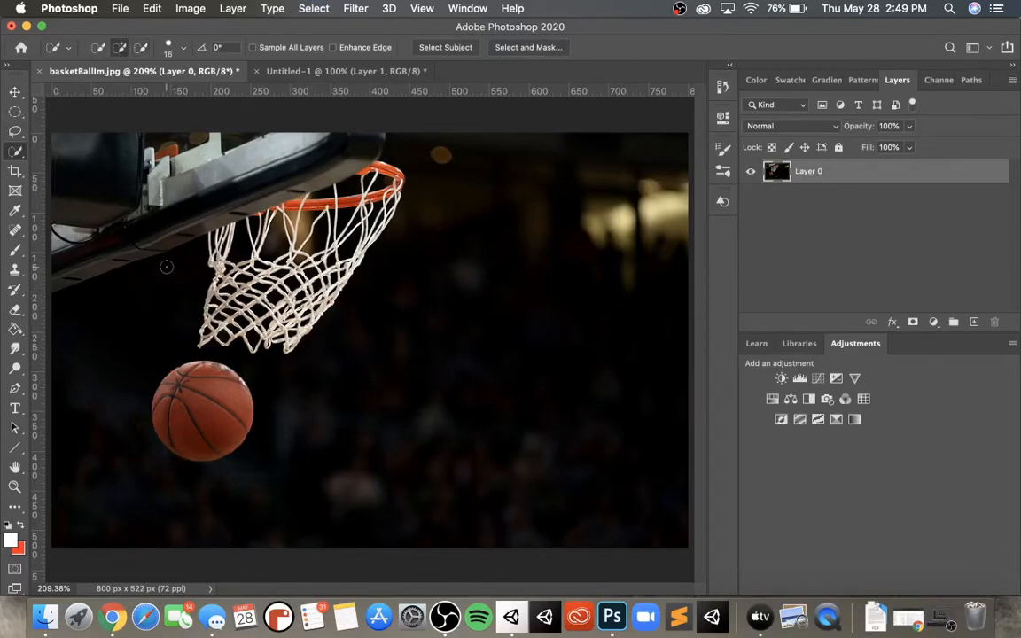
left_click(198, 395)
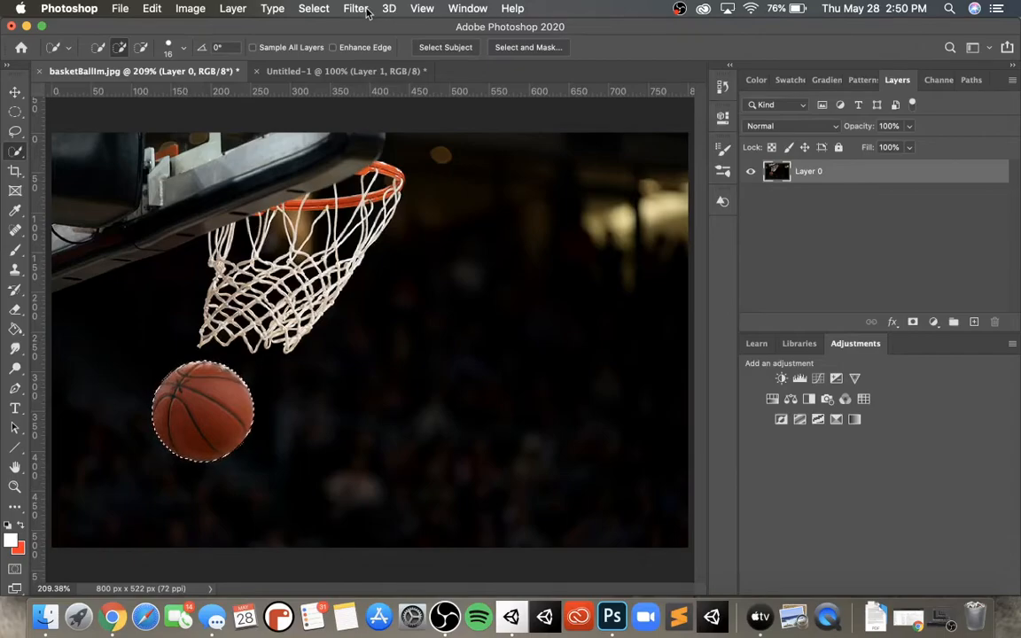
Open Select and Mask for the basketball selection and brush a band of background around the ball's edge into it in add mode.
left_click(324, 8)
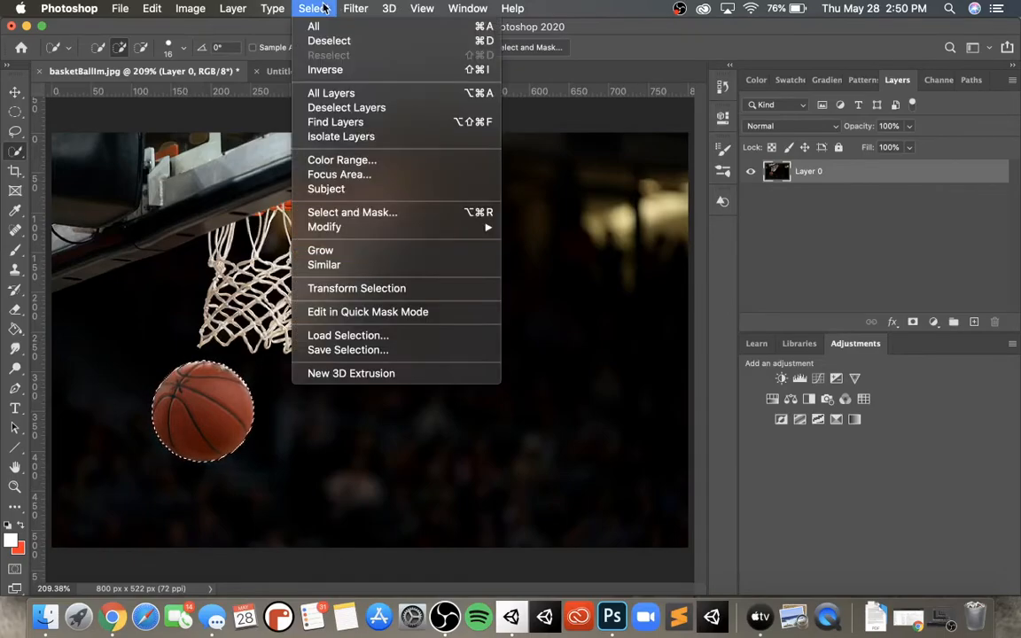
left_click(363, 212)
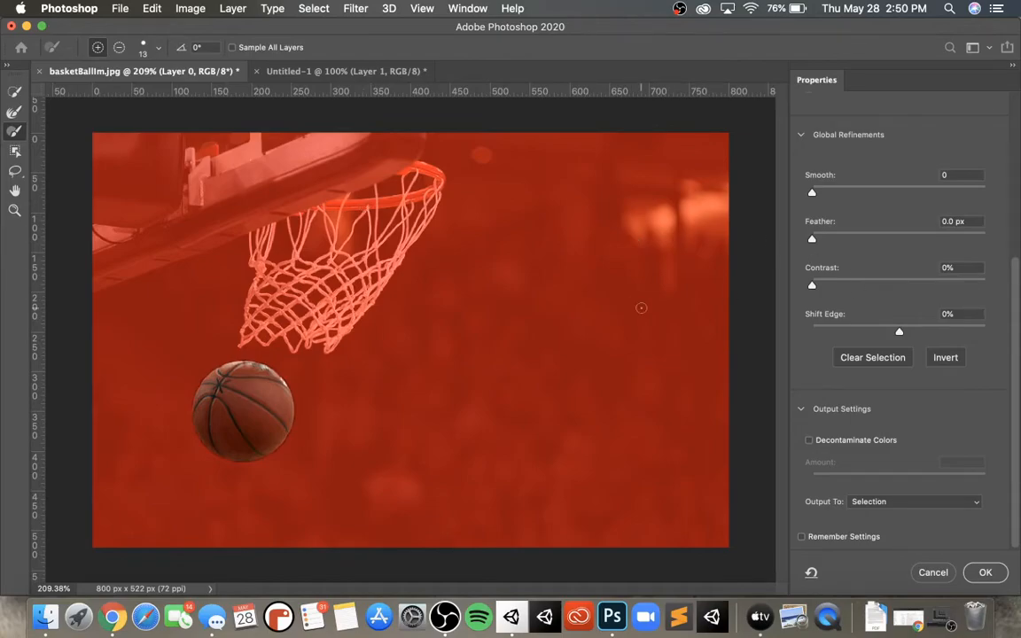
scroll(865, 298, "up", 3)
scroll(868, 301, "down", 3)
mouse_move(281, 376)
left_mouse_down()
mouse_move(299, 418)
mouse_move(280, 446)
mouse_move(250, 460)
mouse_move(212, 452)
mouse_move(191, 407)
mouse_move(199, 382)
mouse_move(240, 357)
mouse_move(281, 376)
left_mouse_up()
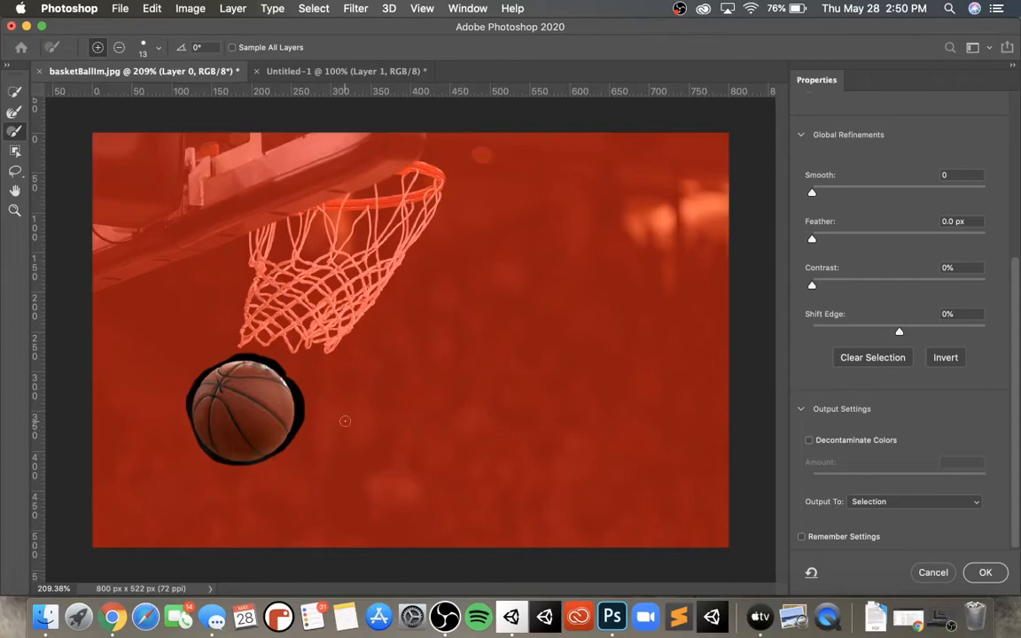
Subtract part of the extra background along the basketball's right edge with the 13 px brush and apply the refined selection.
scroll(314, 414, "up", 5)
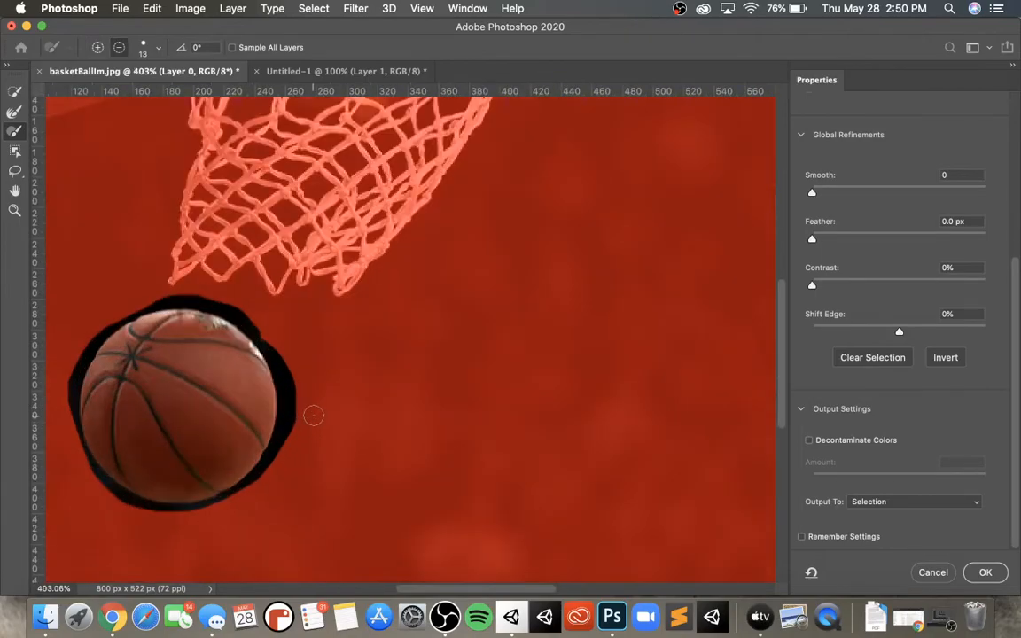
left_click(118, 47)
mouse_move(234, 264)
left_mouse_down()
mouse_move(266, 355)
mouse_move(257, 436)
left_mouse_up()
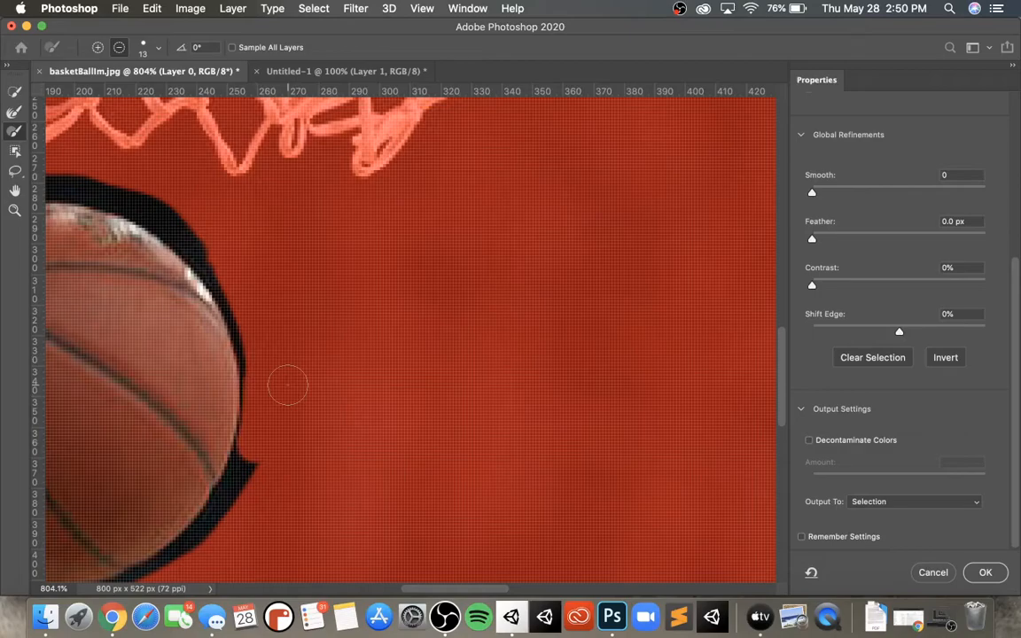
left_click(984, 572)
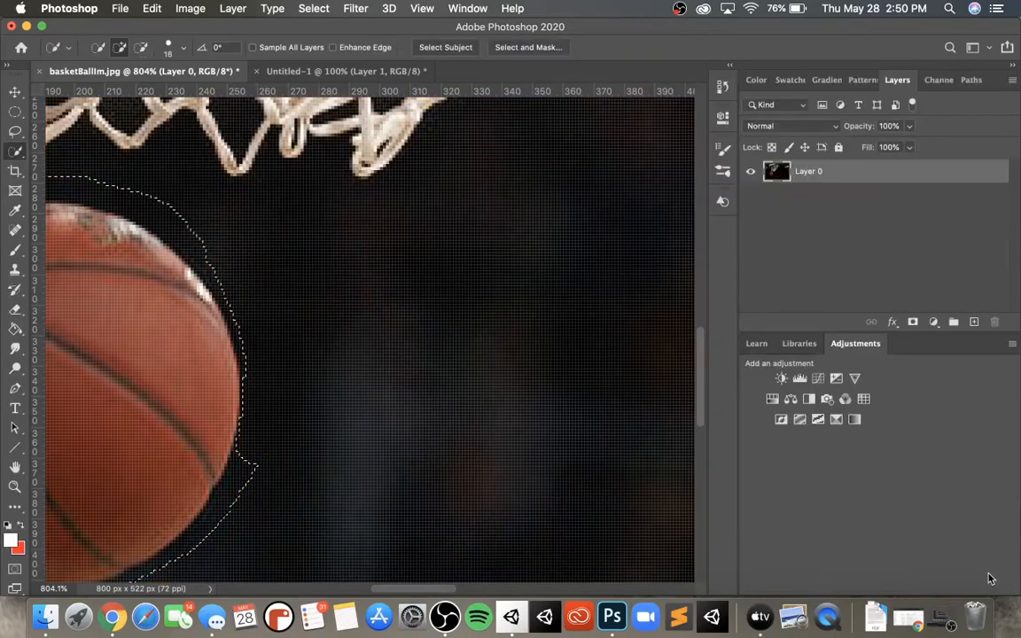
Clear the refined selection, reselect only the basketball with the Quick Selection tool and invert the selection.
scroll(422, 432, "down", 10)
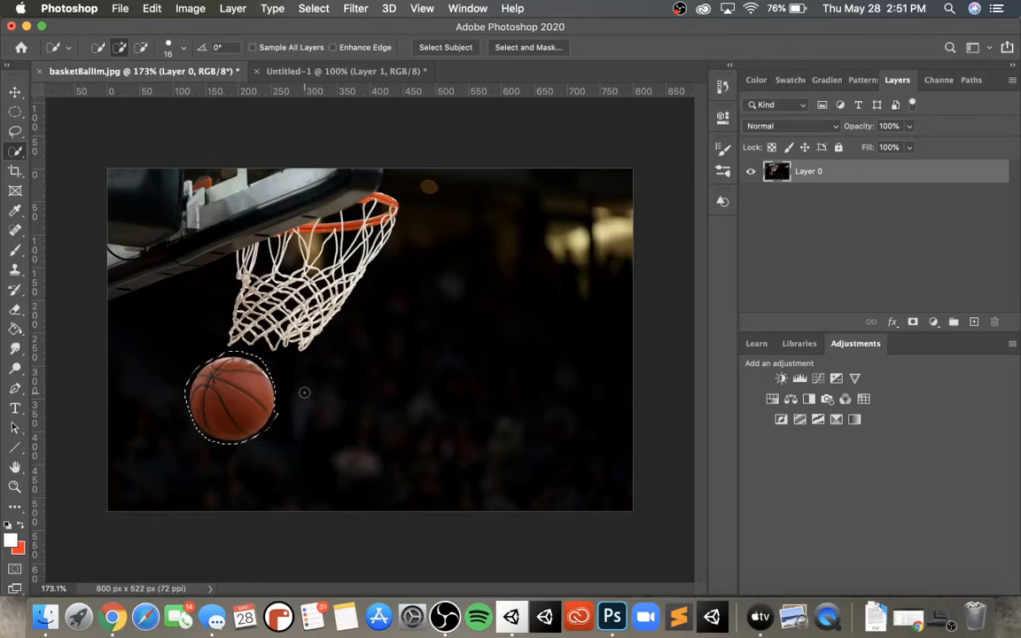
key("super+d")
left_click(235, 406)
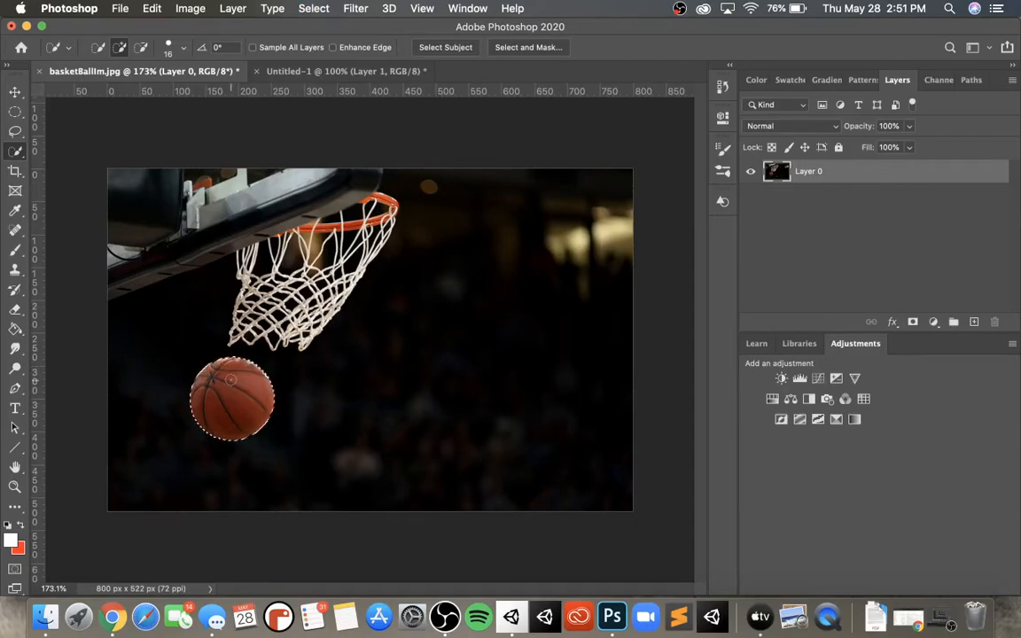
left_click(312, 8)
left_click(305, 69)
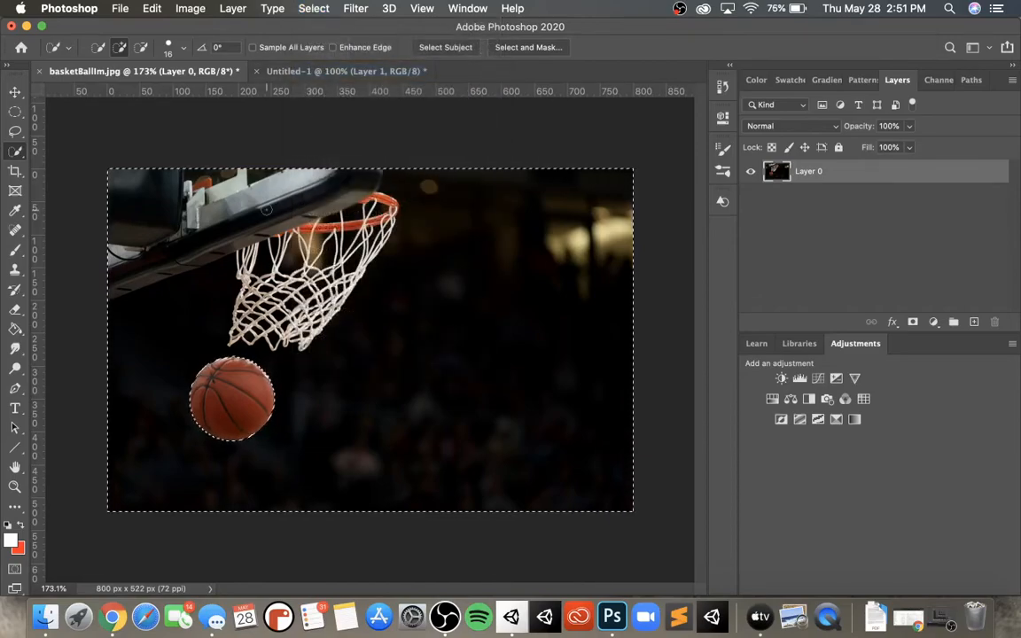
Paint white strokes around and across the basketball with the size 47 Brush while the inverted selection is active.
left_click(15, 249)
mouse_move(220, 283)
left_mouse_down()
mouse_move(162, 367)
mouse_move(213, 436)
left_mouse_up()
mouse_move(237, 395)
left_mouse_down()
mouse_move(177, 406)
mouse_move(257, 372)
mouse_move(202, 405)
mouse_move(273, 398)
mouse_move(228, 428)
mouse_move(258, 407)
mouse_move(180, 399)
mouse_move(244, 407)
mouse_move(238, 346)
mouse_move(197, 405)
mouse_move(263, 396)
mouse_move(190, 379)
mouse_move(204, 420)
left_mouse_up()
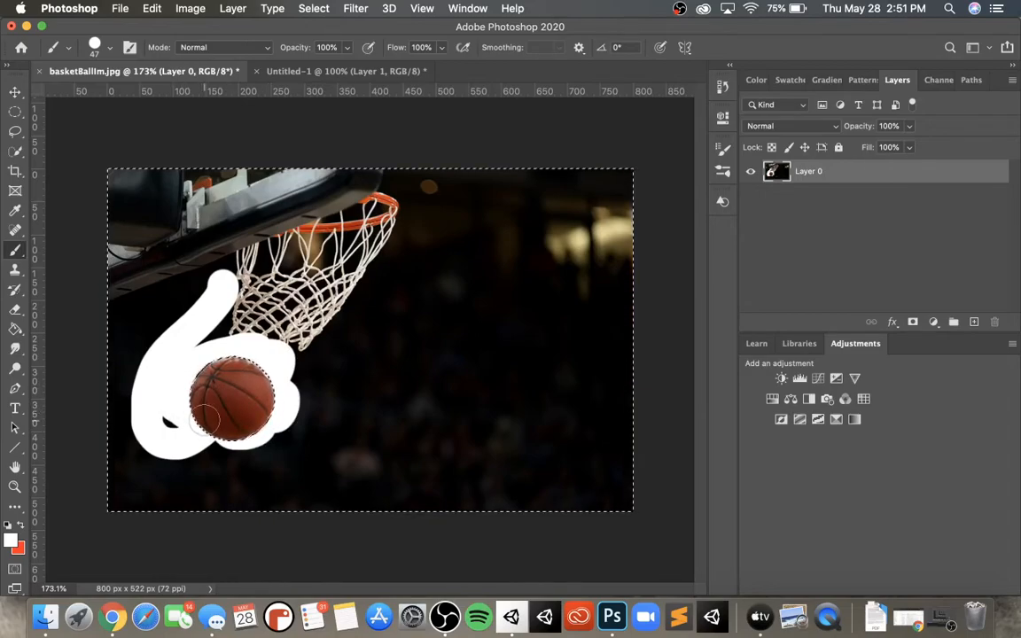
mouse_move(203, 415)
left_mouse_down()
mouse_move(177, 404)
mouse_move(210, 336)
mouse_move(265, 312)
mouse_move(295, 403)
left_mouse_up()
Undo the white brush strokes around the basketball and clear the selection.
key("super+z")
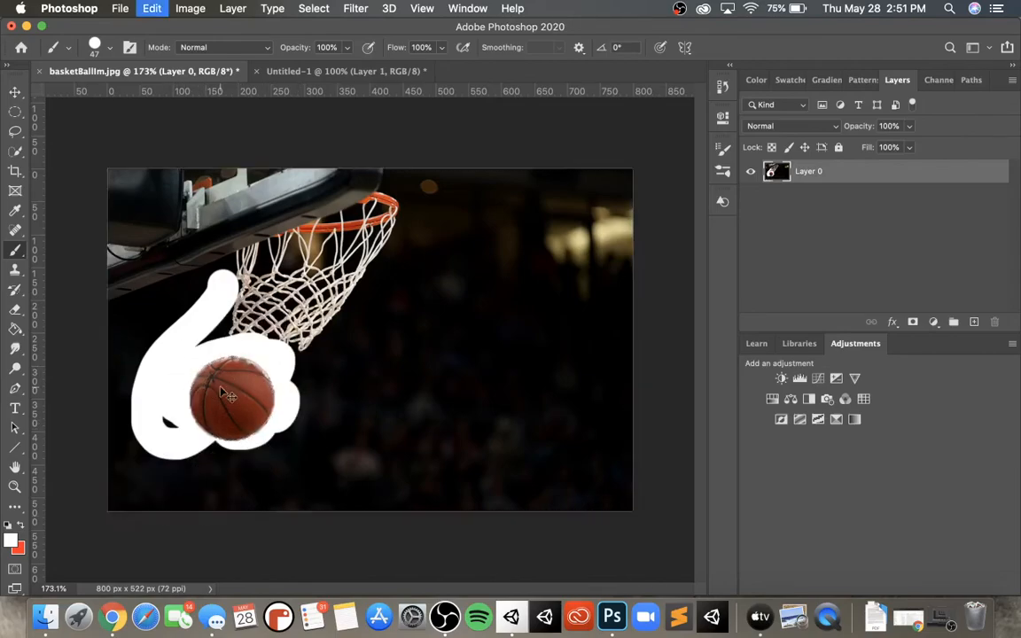
key("super+z")
key("super+d")
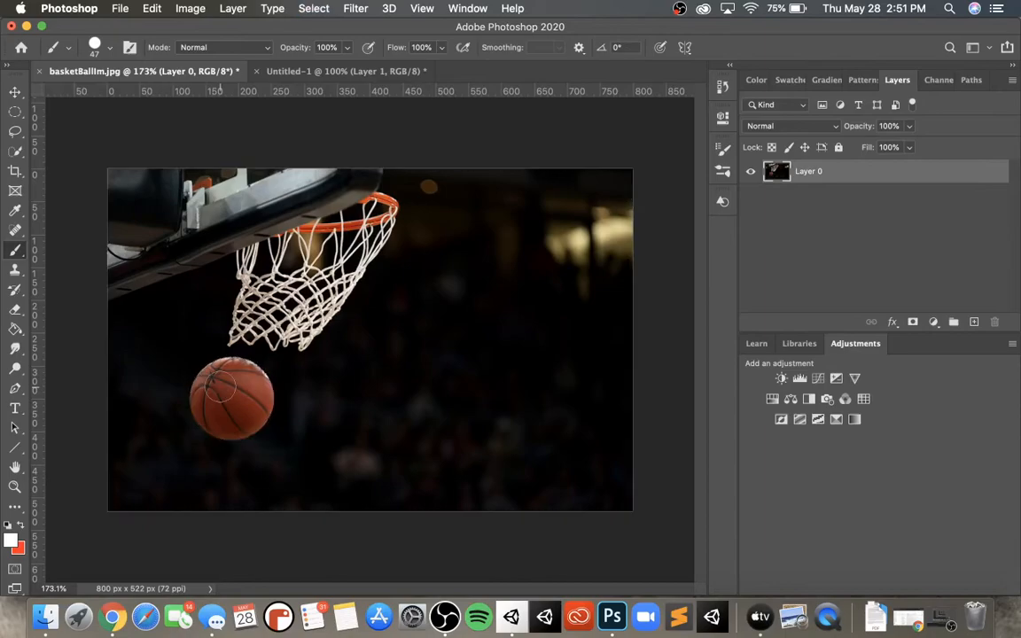